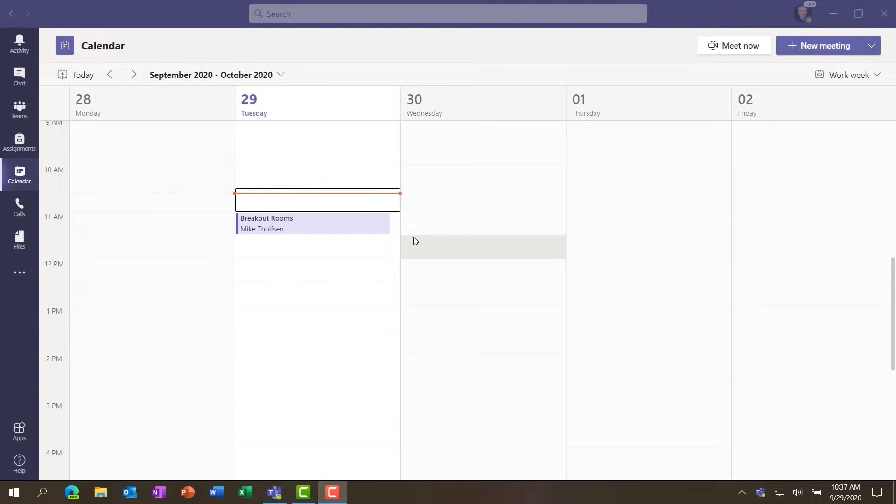
- Join the 'Breakout Room filming' meeting from its Calendar event
left_click(342, 225)
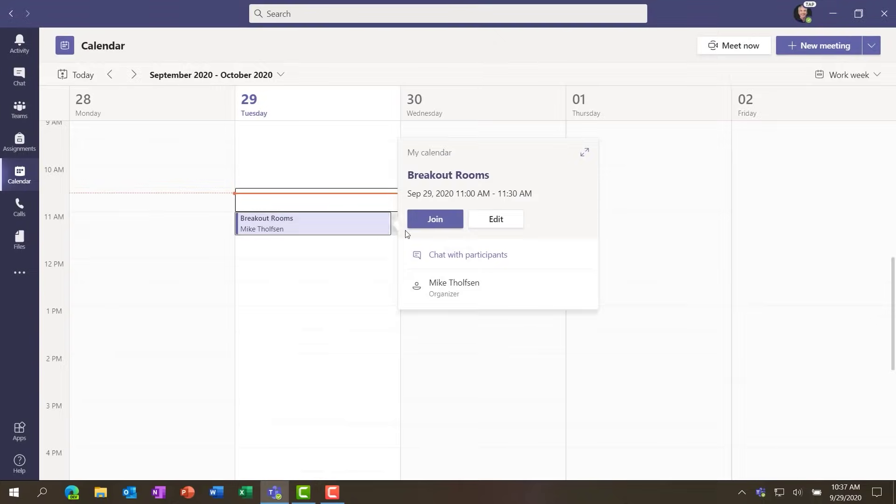
left_click(434, 221)
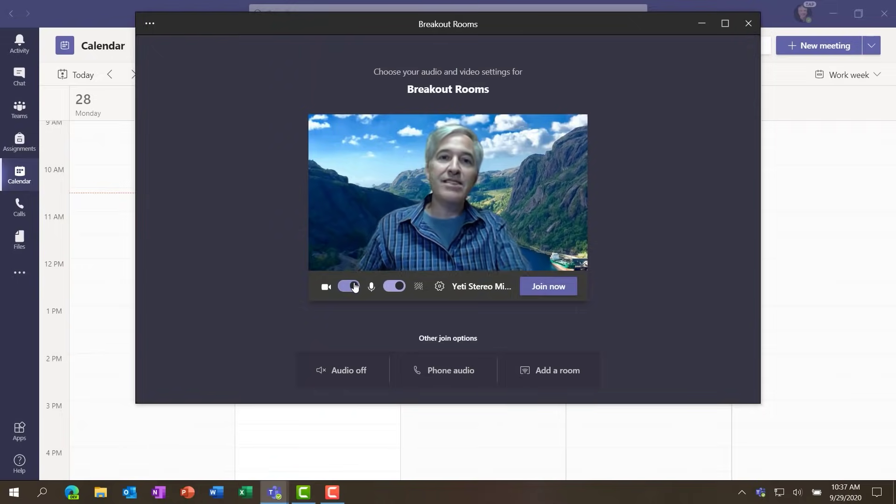
left_click(540, 280)
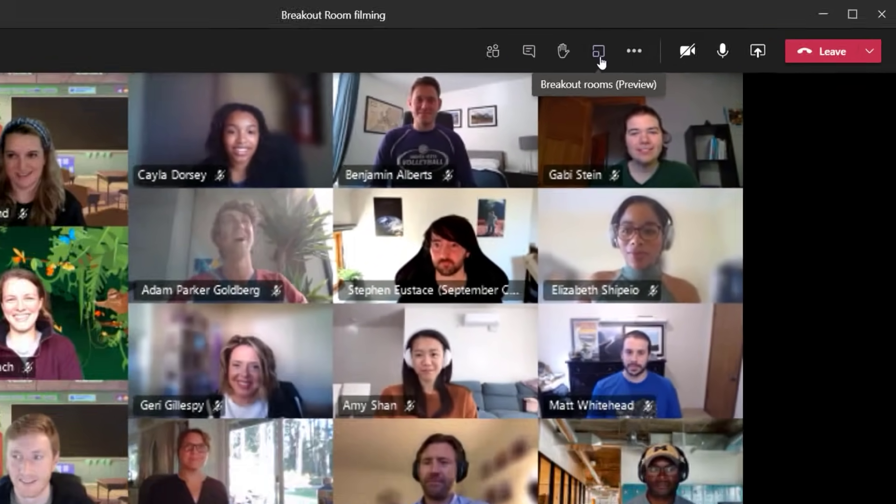
- Create 4 breakout rooms with participants assigned automatically
left_click(477, 75)
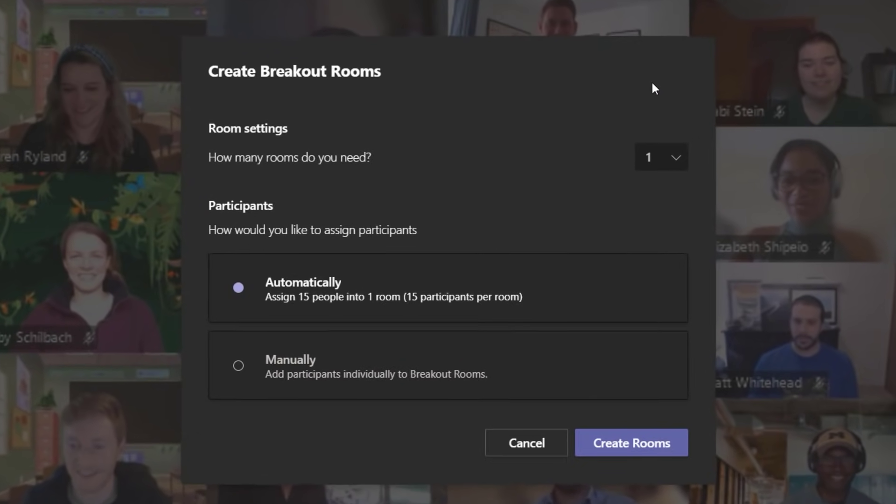
left_click(681, 162)
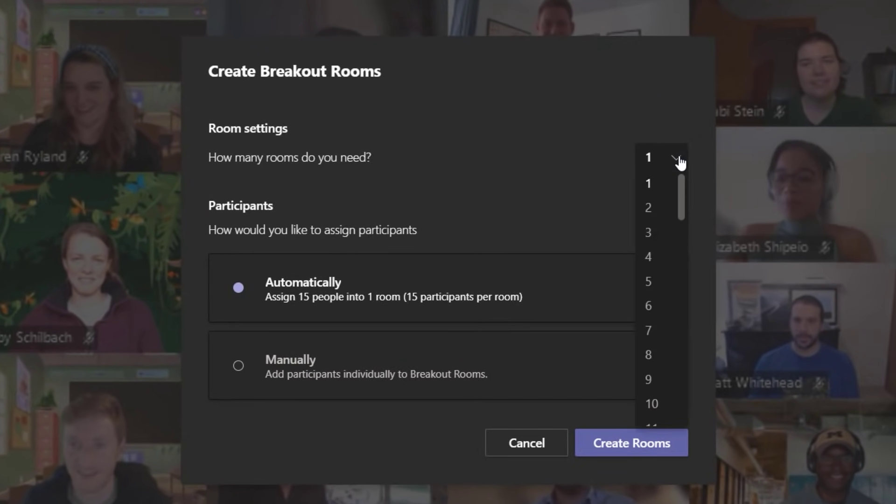
left_click(649, 257)
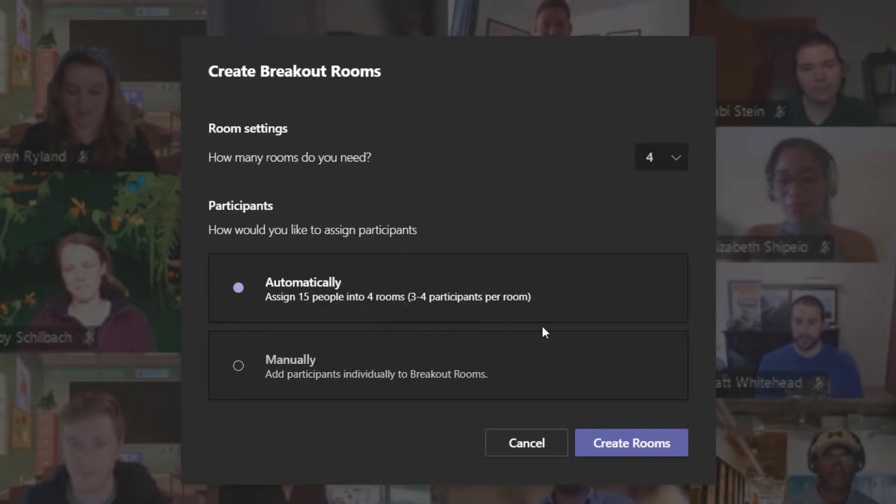
left_click(634, 446)
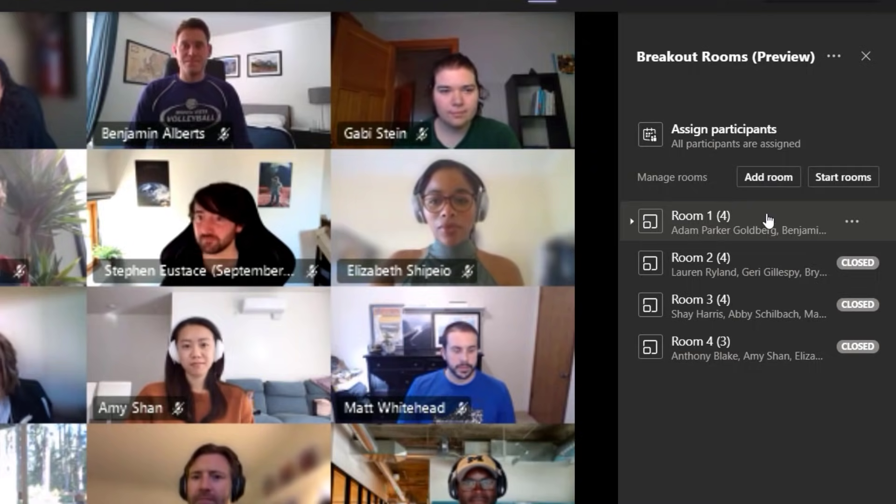
- Rename Room 1 to 'Blue' and expand the Red room's member list
left_click(852, 222)
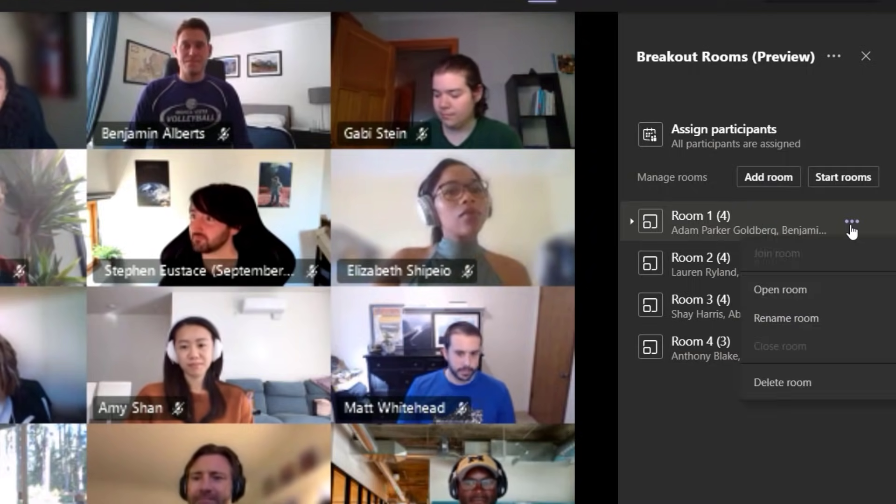
left_click(802, 320)
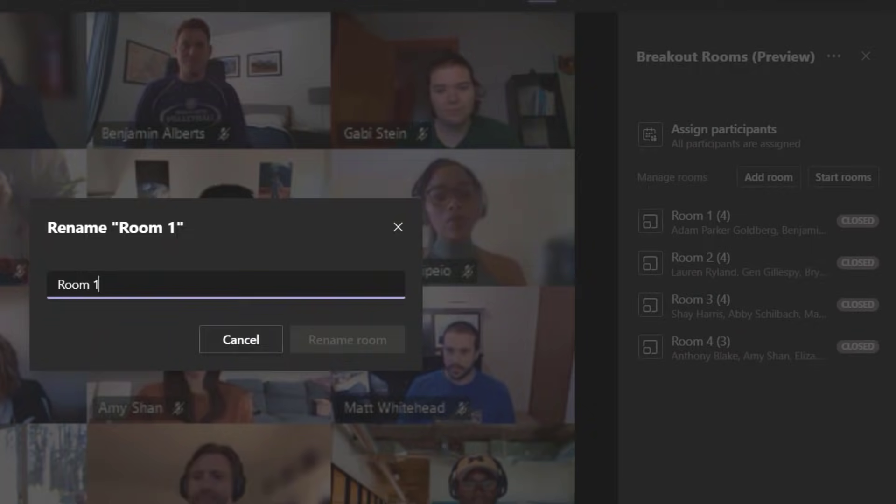
type("Blue")
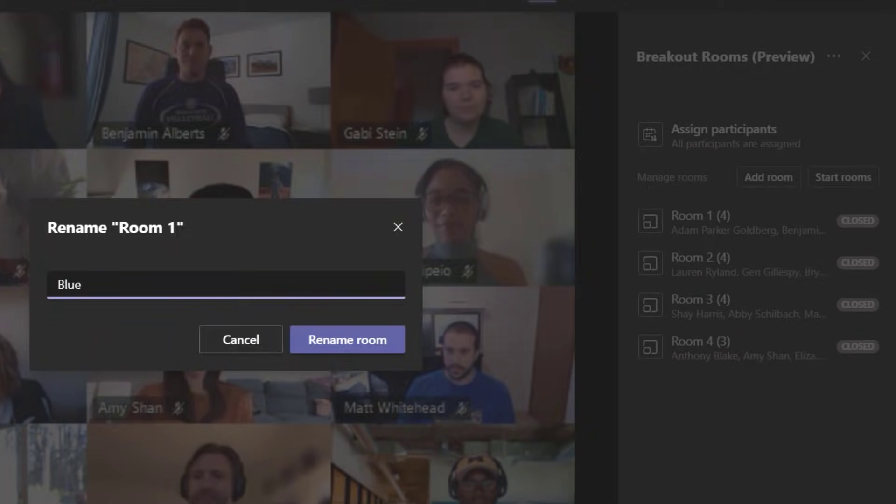
left_click(356, 346)
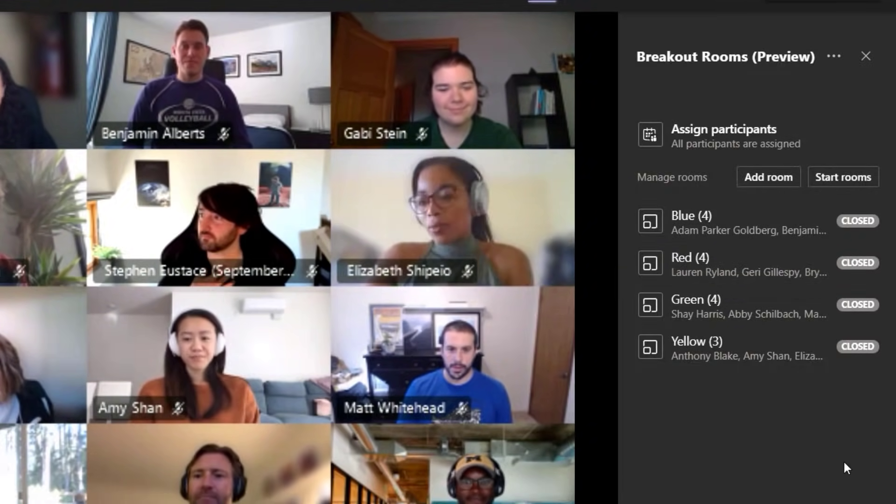
left_click(633, 265)
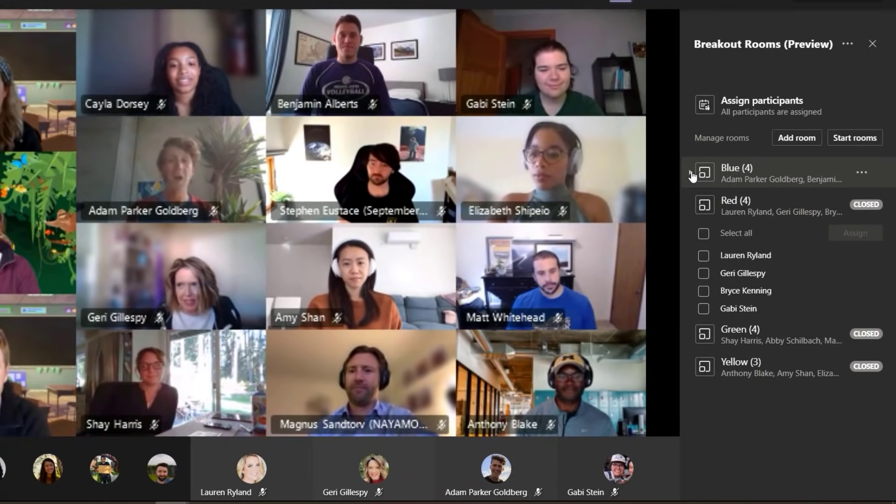
- Move a ticked participant from the Blue room into the Green room
left_click(692, 174)
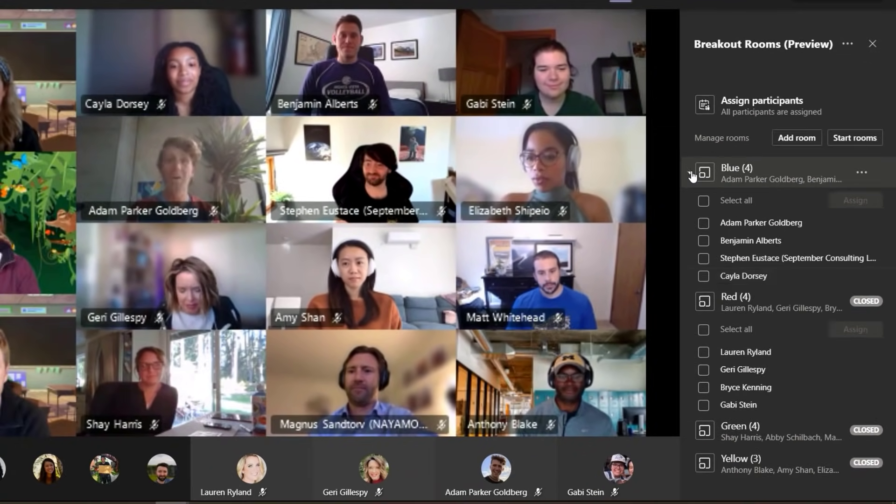
left_click(691, 427)
scroll(742, 360, "down", 2)
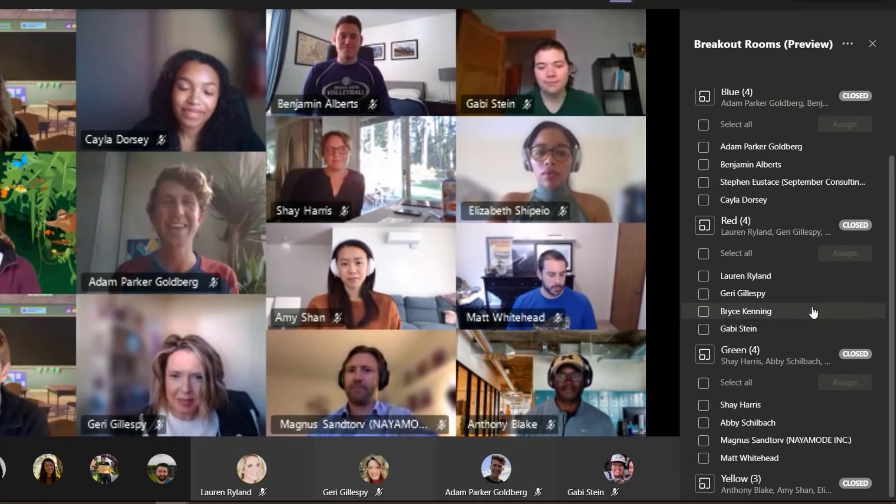
scroll(813, 313, "up", 2)
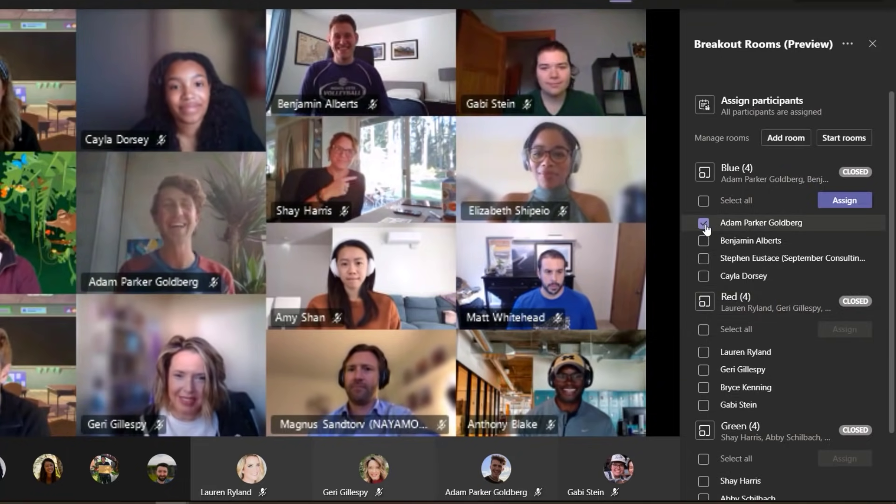
left_click(842, 203)
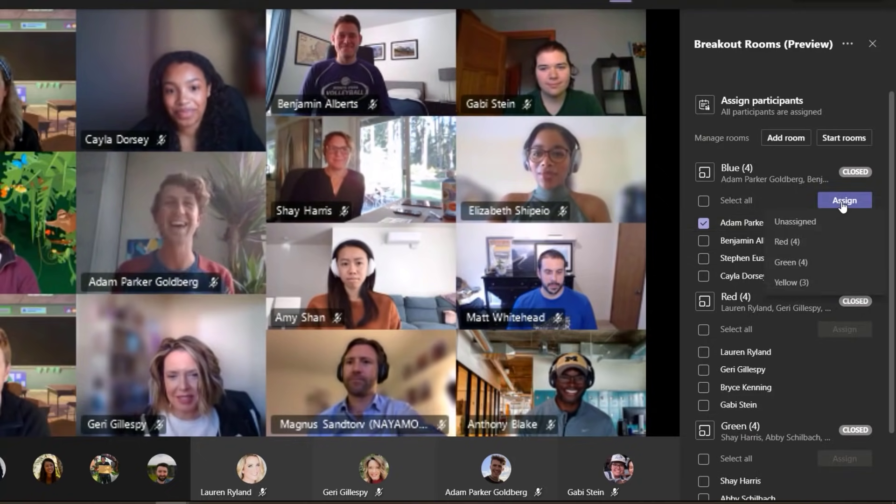
left_click(794, 262)
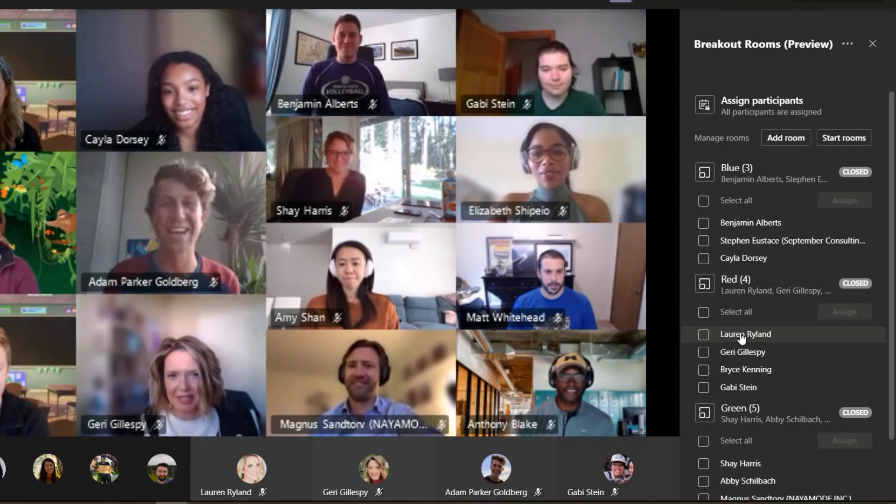
- Review the updated room lists and open the more breakout room options menu
scroll(742, 337, "down", 2)
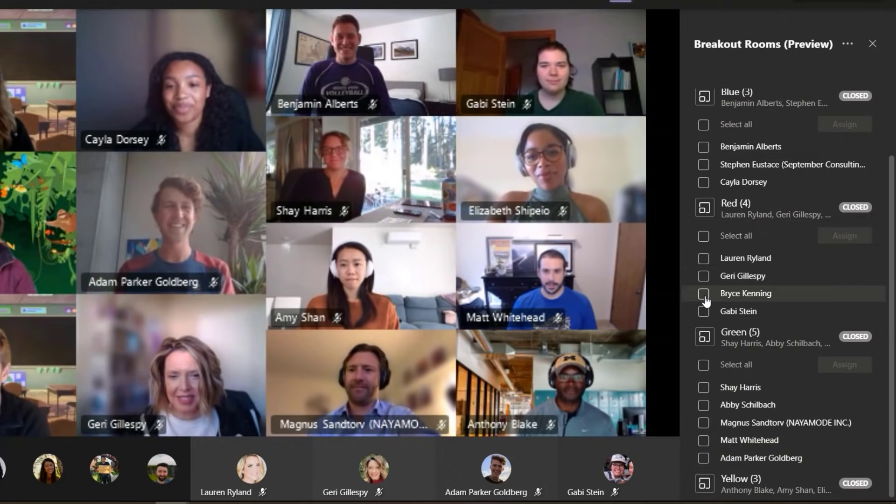
scroll(786, 267, "up", 2)
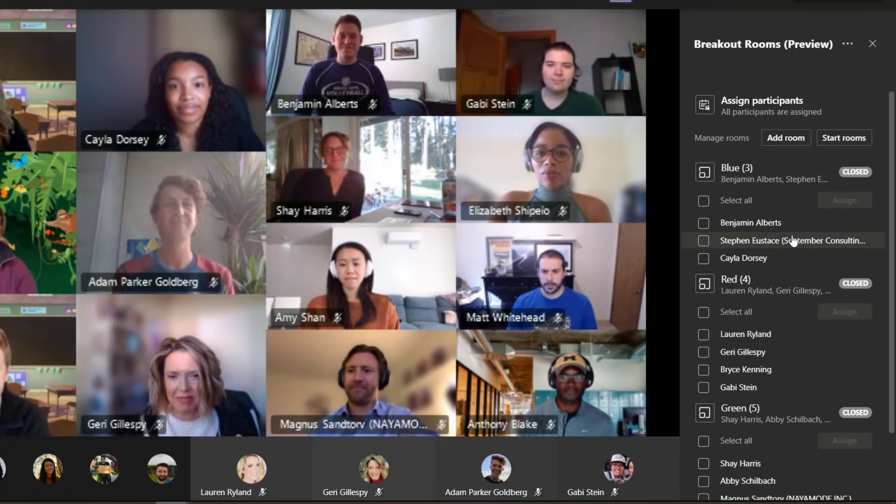
left_click(847, 45)
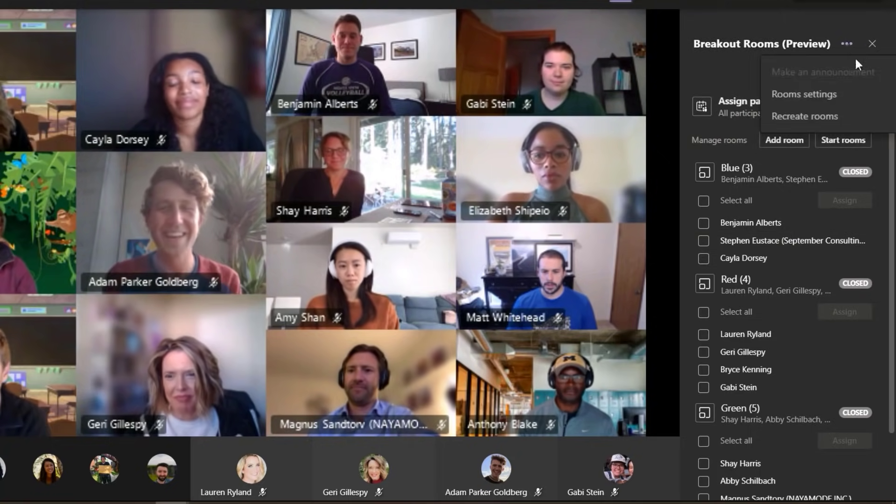
left_click(862, 98)
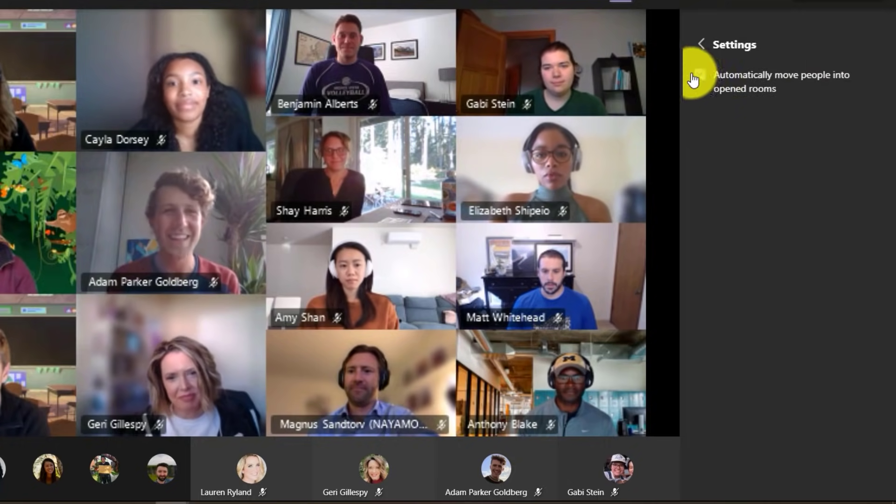
left_click(700, 77)
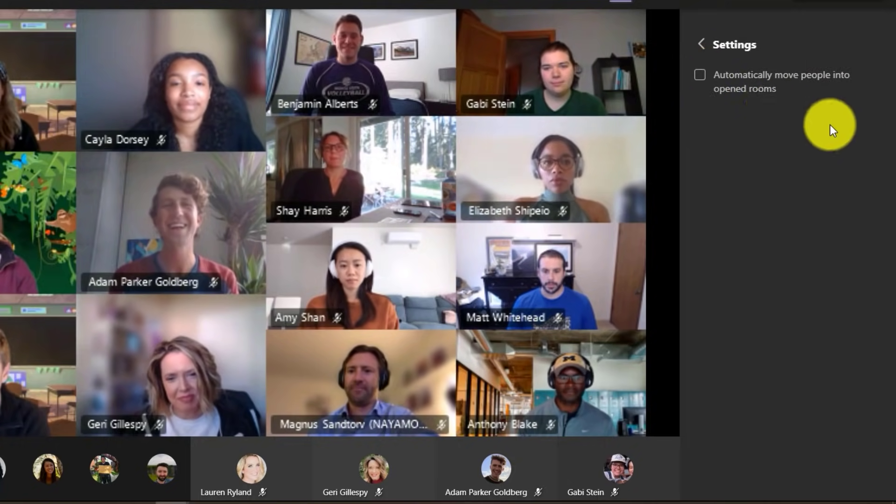
left_click(712, 81)
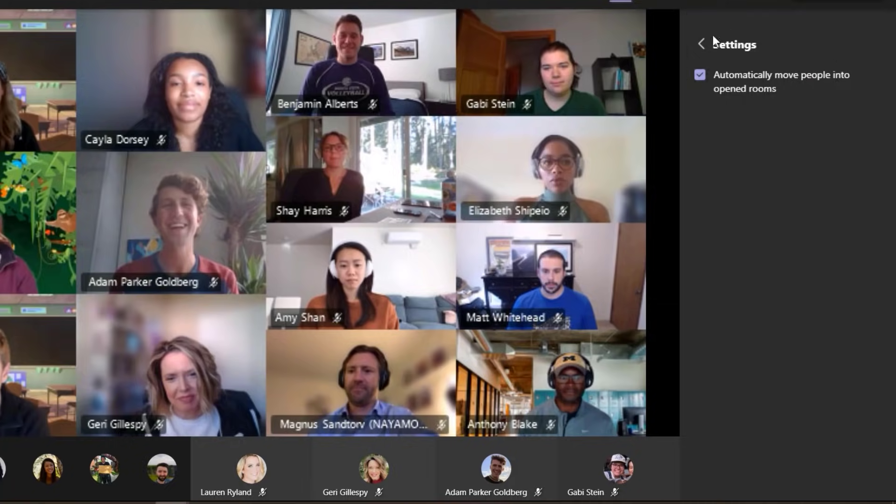
left_click(702, 44)
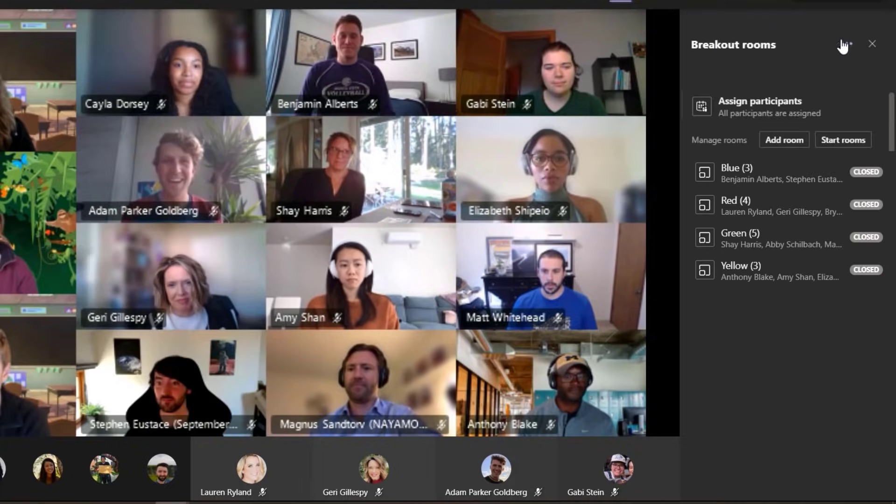
left_click(847, 44)
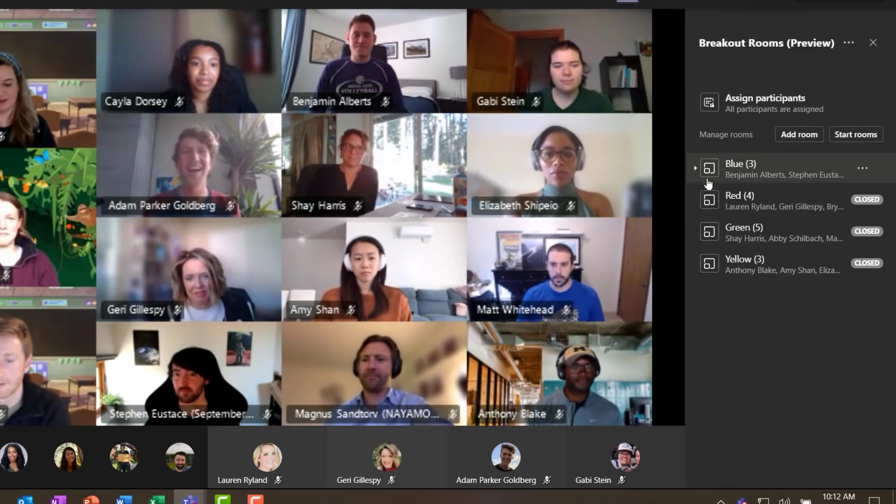
- Start all four breakout rooms and assign the unassigned participant to the Green room
left_click(852, 138)
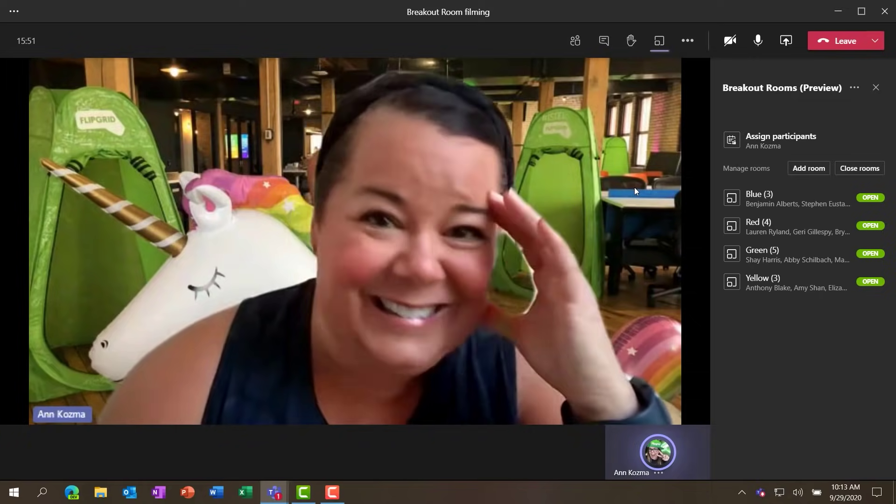
left_click(720, 256)
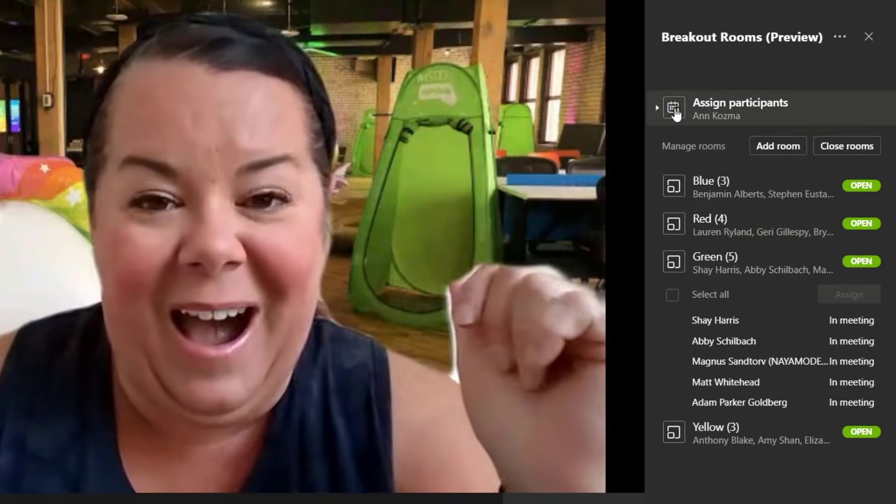
left_click(671, 112)
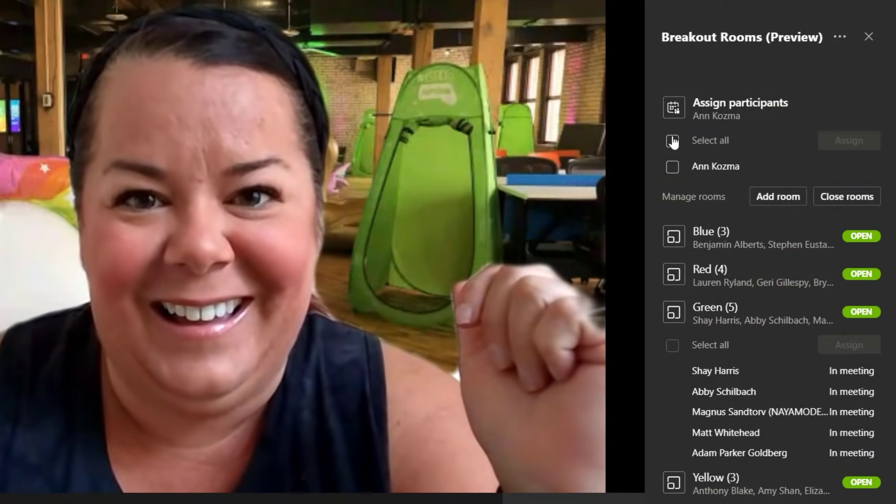
left_click(672, 166)
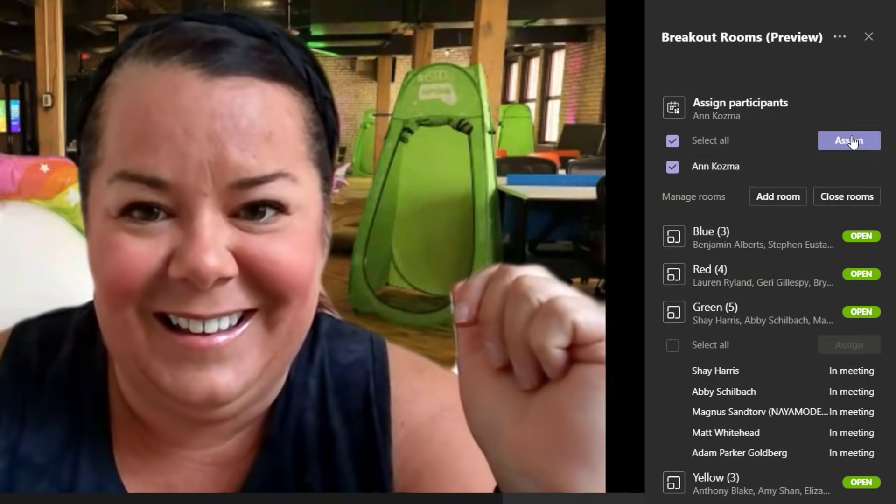
left_click(852, 142)
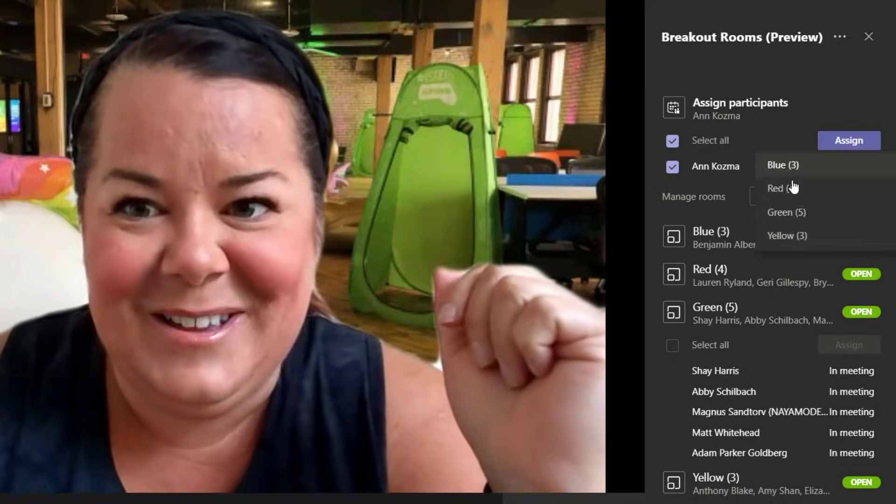
left_click(816, 215)
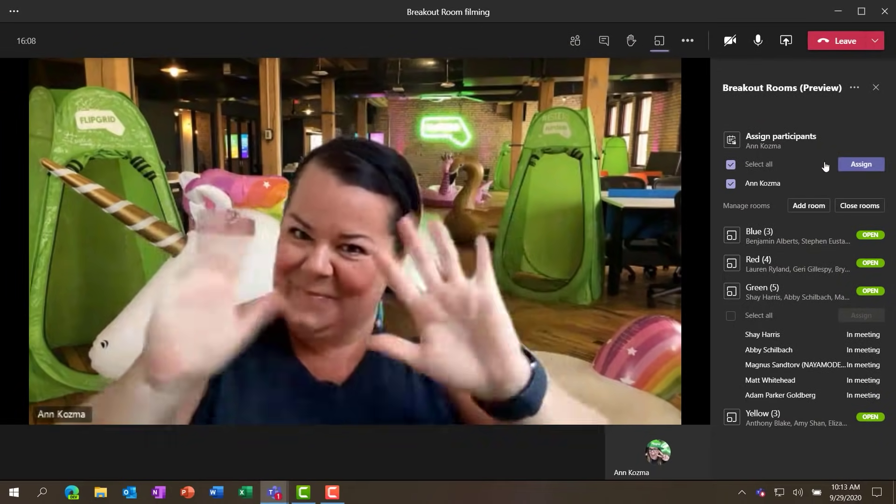
left_click(858, 164)
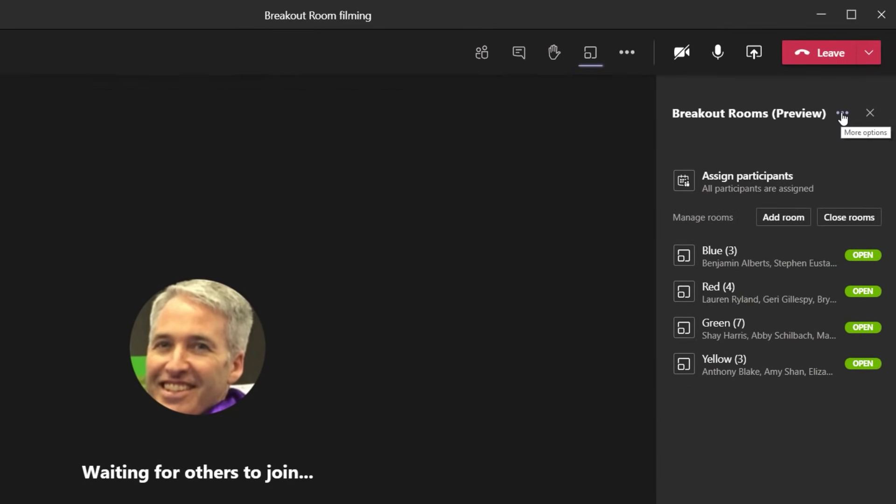
- Announce 'Hey folks - start brainstorming on your Whiteboard' to all rooms, then post 'This is much improved!!'
left_click(843, 117)
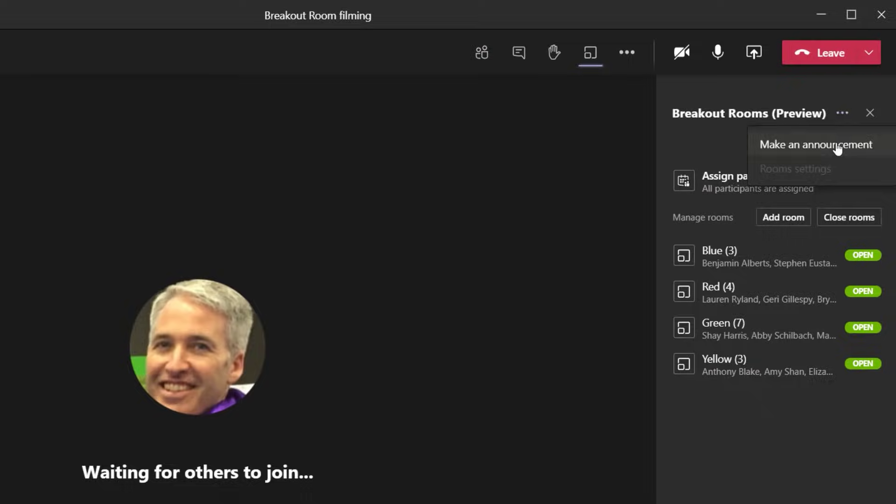
left_click(837, 146)
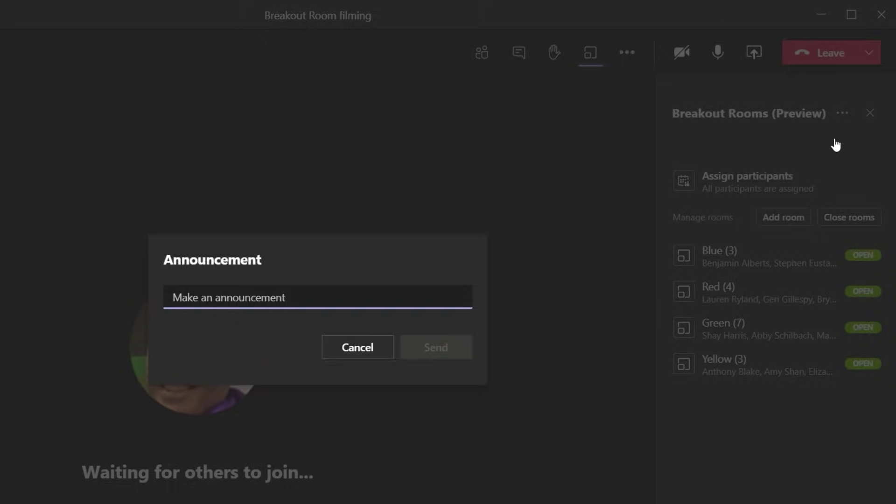
type("Hey folks - start brainstorming on your Whiteboard")
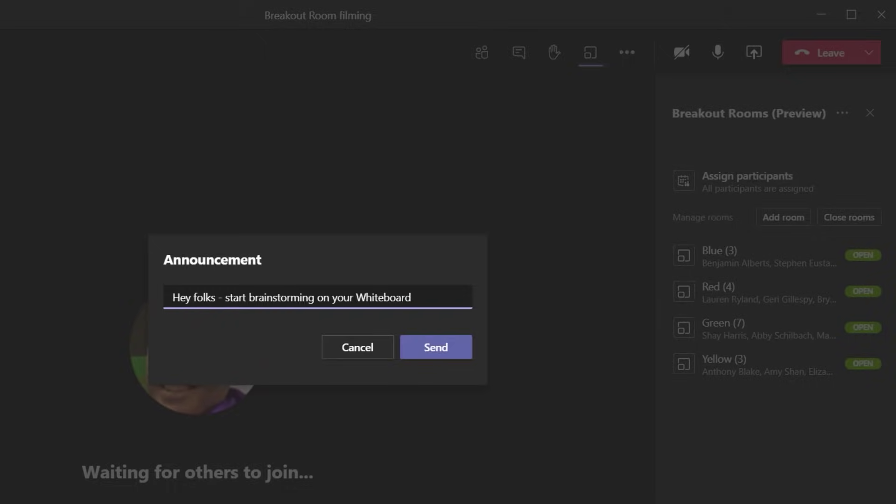
left_click(441, 354)
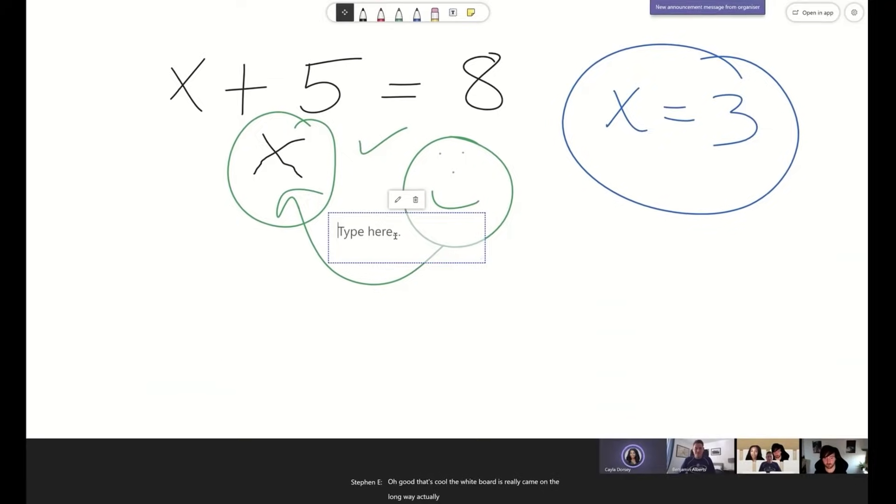
type("This is m")
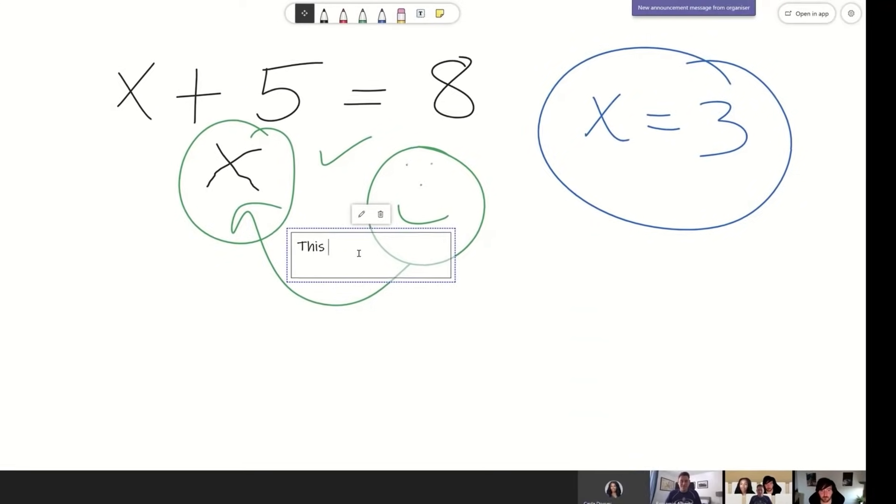
type("uch improved!!")
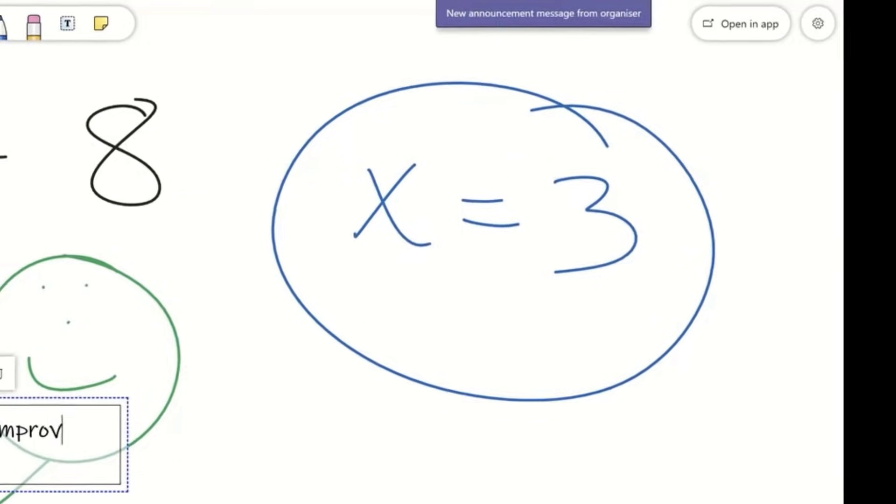
left_click(536, 14)
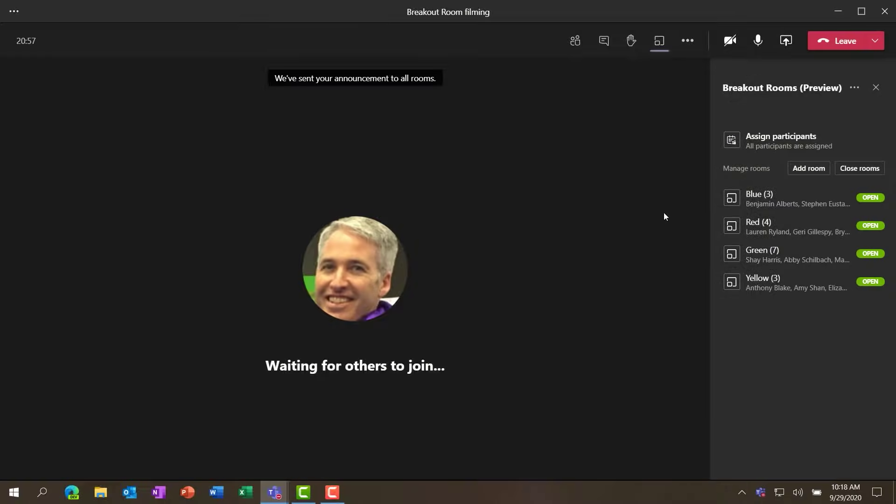
left_click(725, 256)
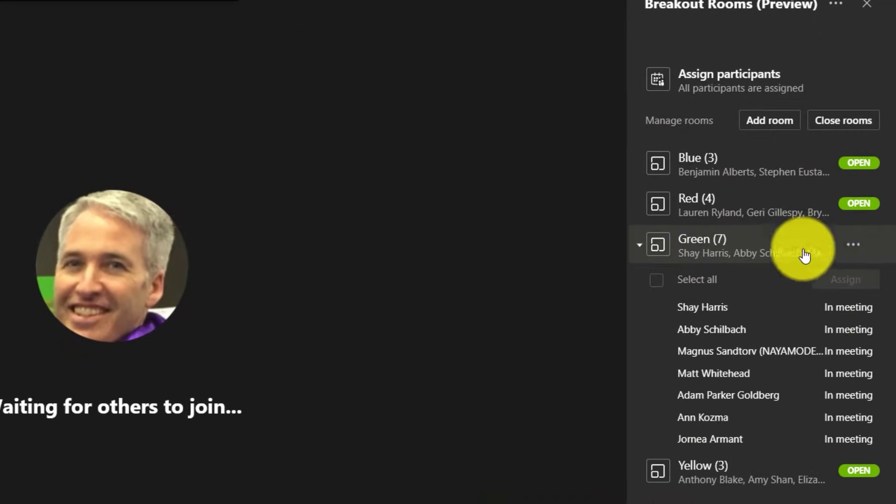
left_click(854, 246)
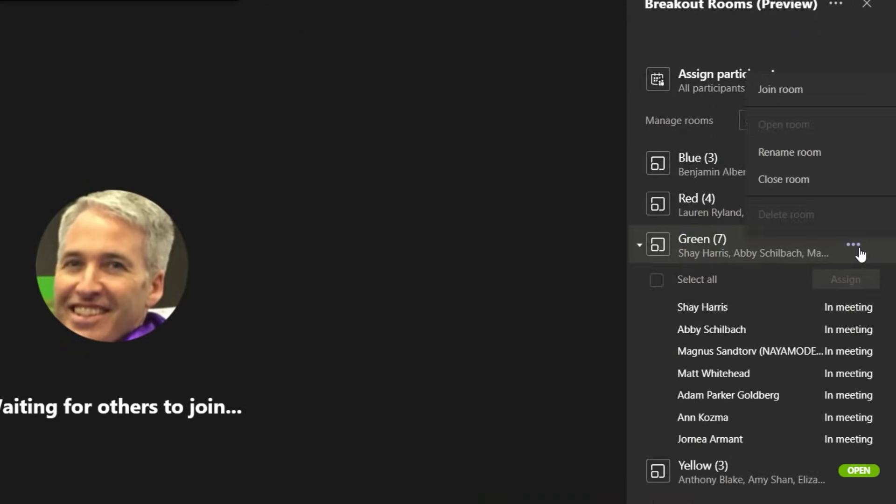
left_click(791, 98)
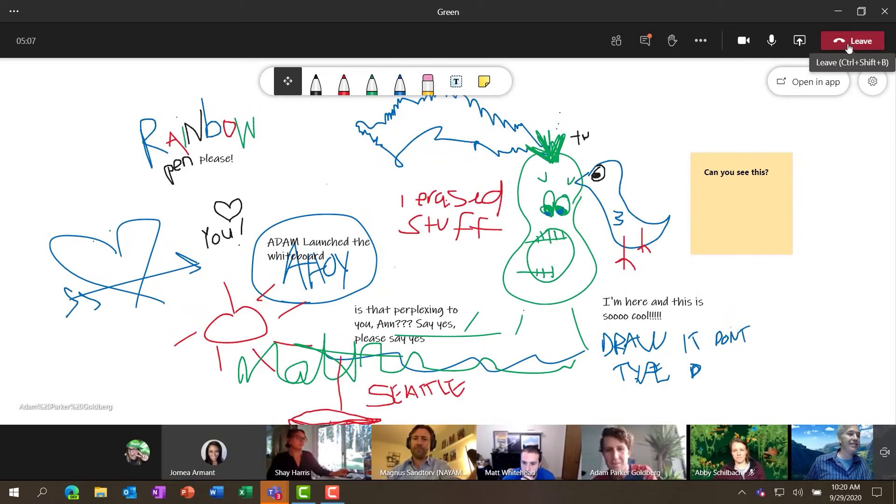
left_click(848, 43)
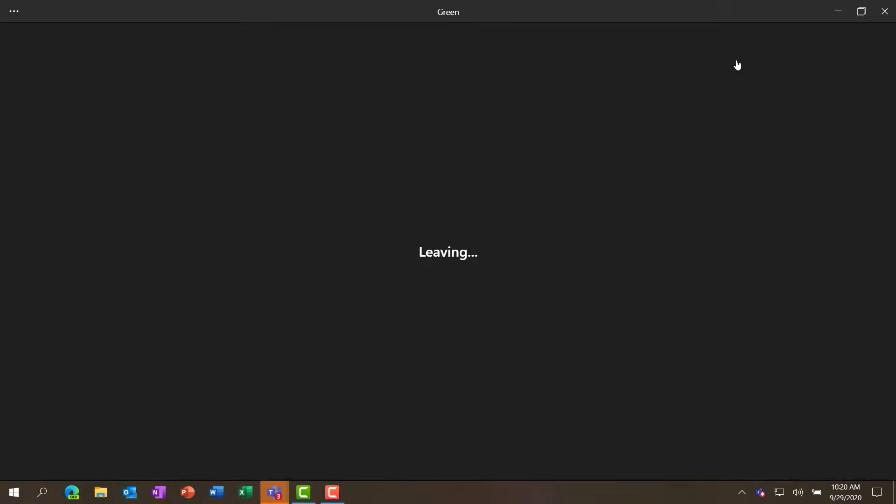
left_click(611, 41)
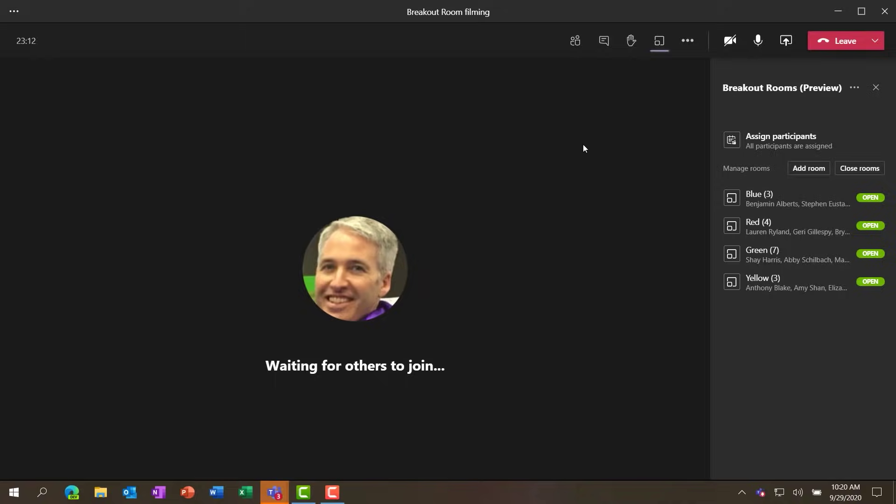
- Announce 'I'll be closing the breakout rooms in 1 minute!' to all rooms, then close them
left_click(854, 91)
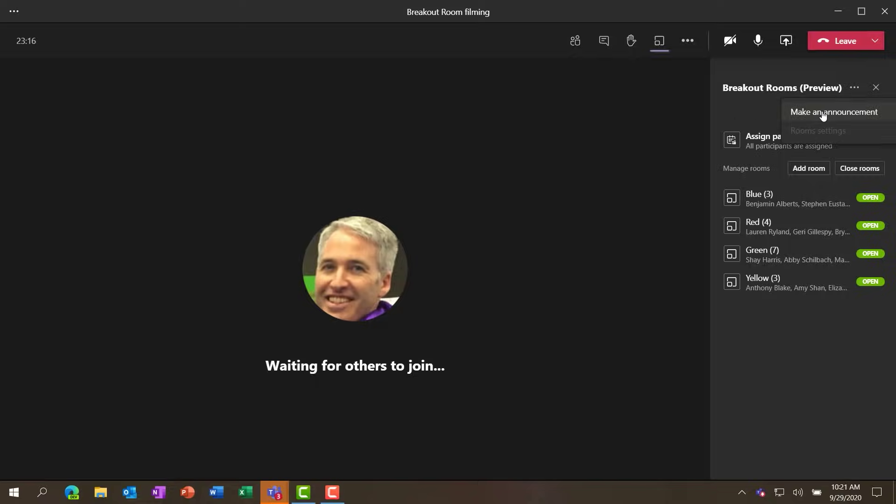
left_click(822, 116)
type("I'll be closing the breakout rooms in 1 minute!")
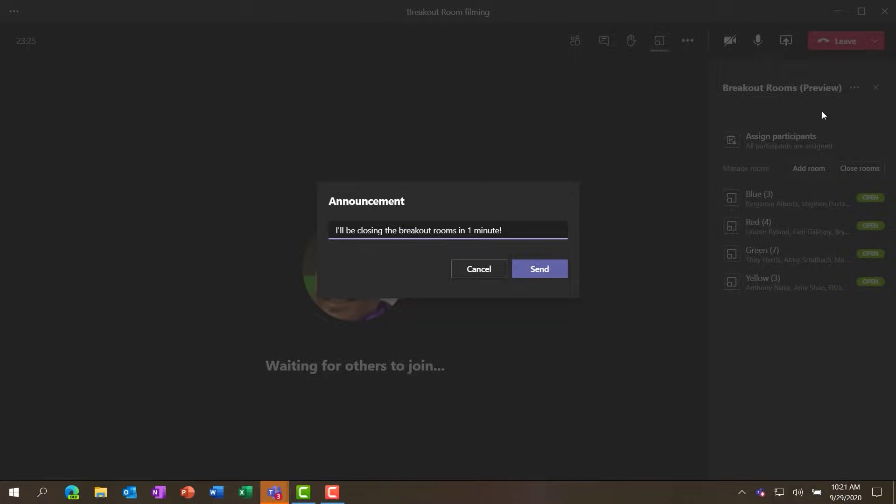
left_click(540, 272)
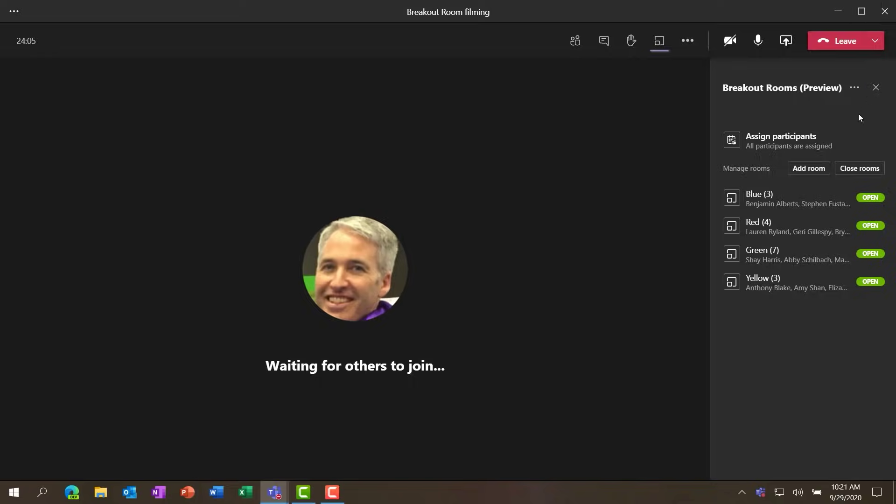
left_click(859, 168)
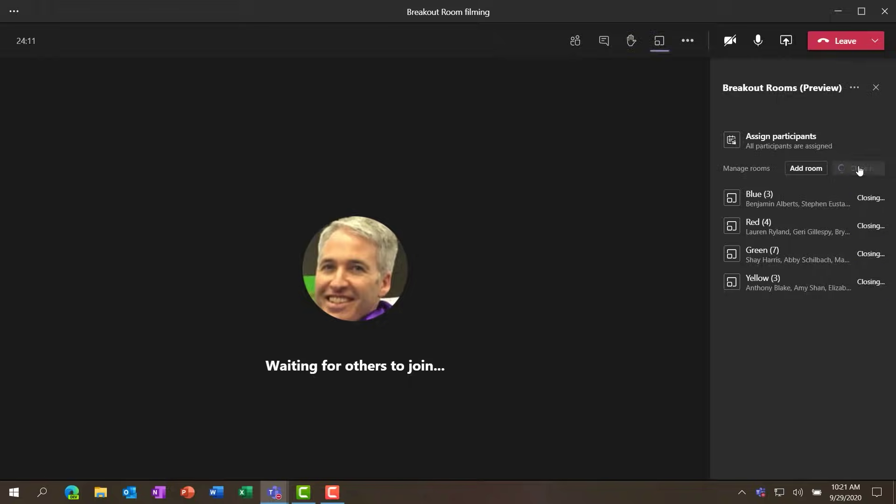